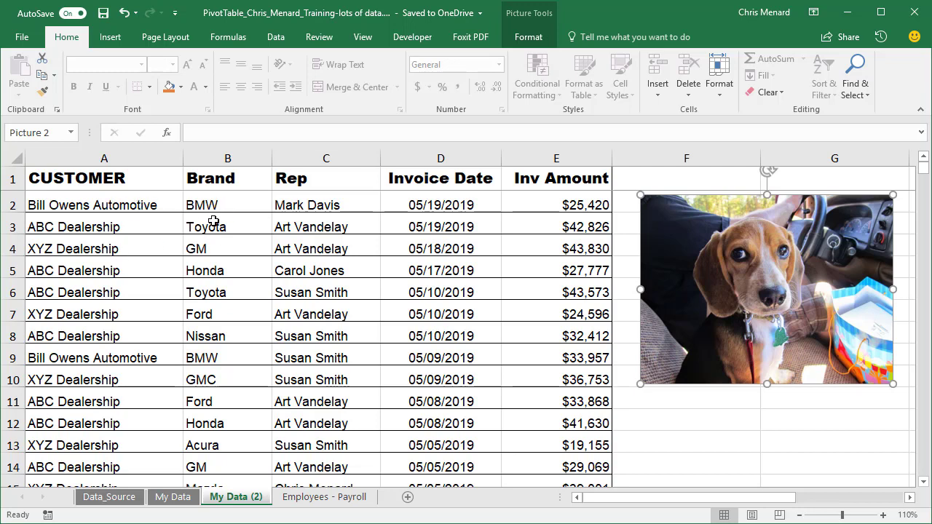
# Look over the invoice data's columns and check how far down the records run
pyautogui.click(217, 225)
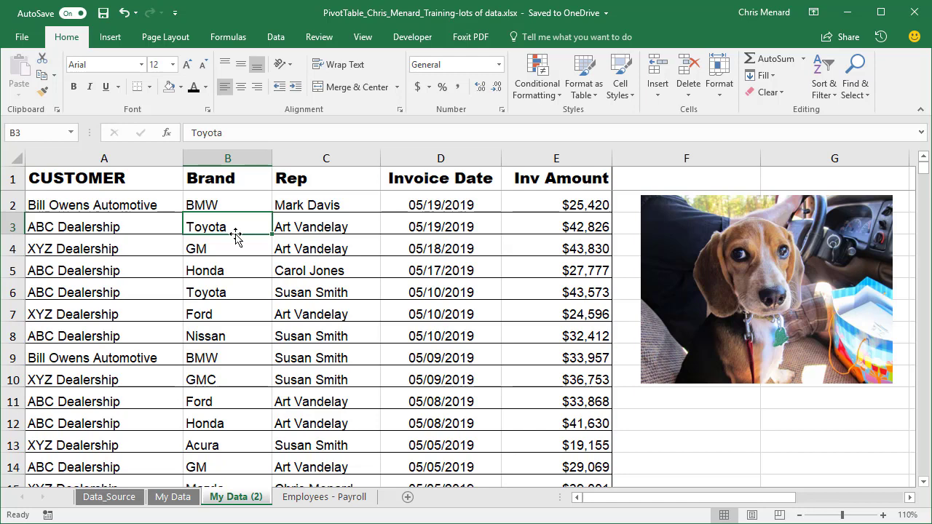
pyautogui.click(301, 227)
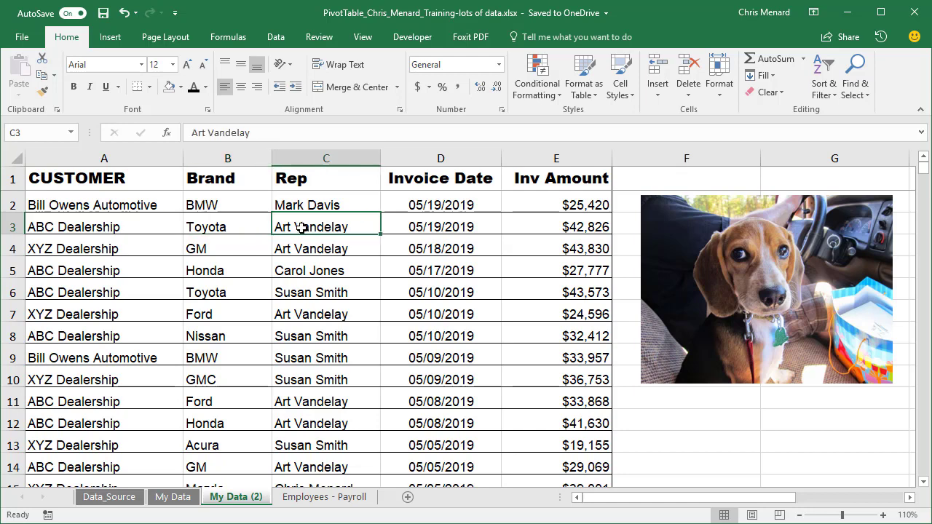
pyautogui.click(404, 228)
pyautogui.click(550, 242)
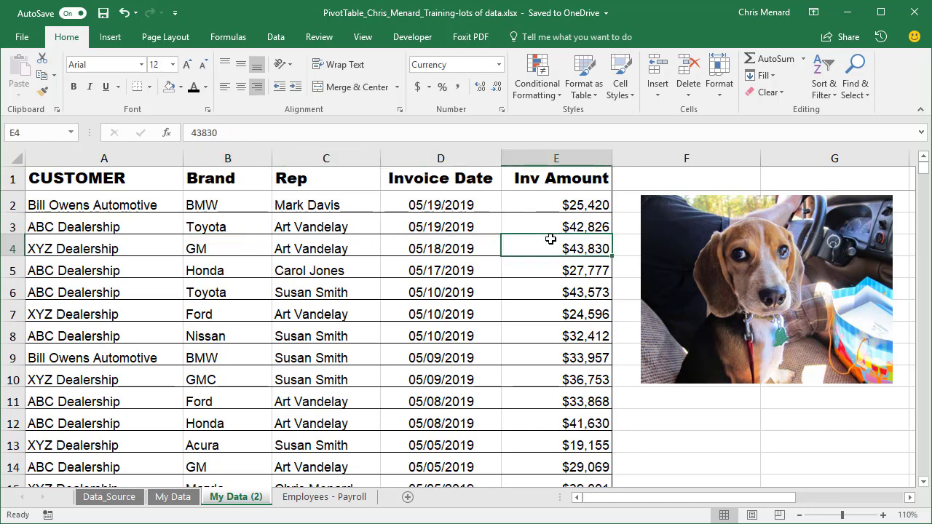
pyautogui.click(128, 251)
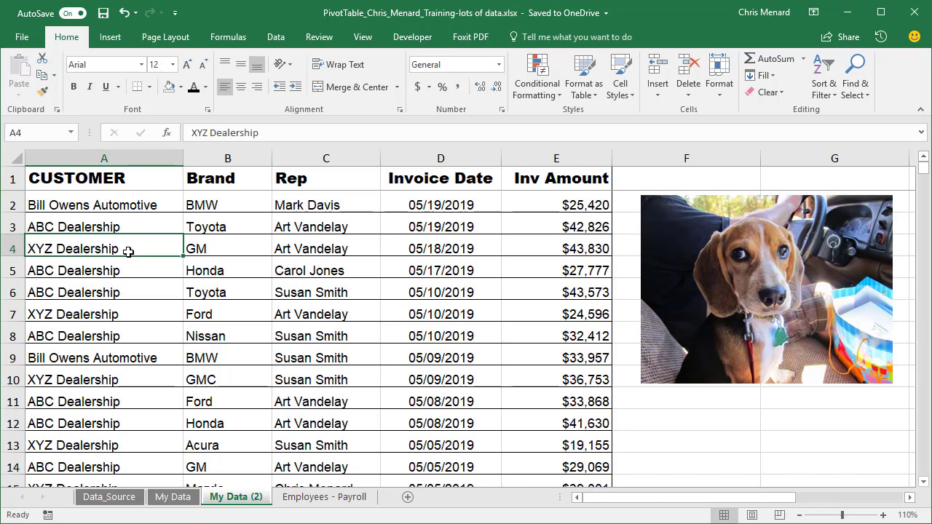
pyautogui.hotkey('ctrl', 'Down')
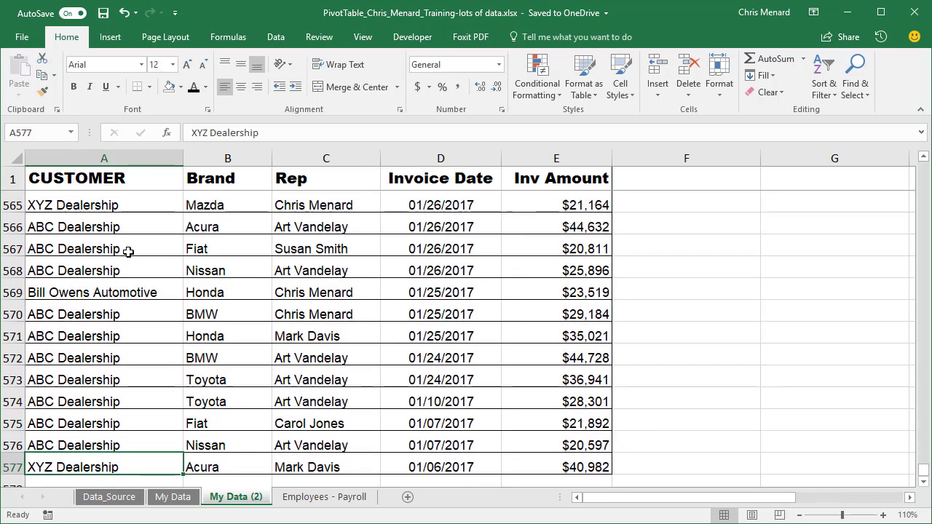
pyautogui.hotkey('ctrl', 'Up')
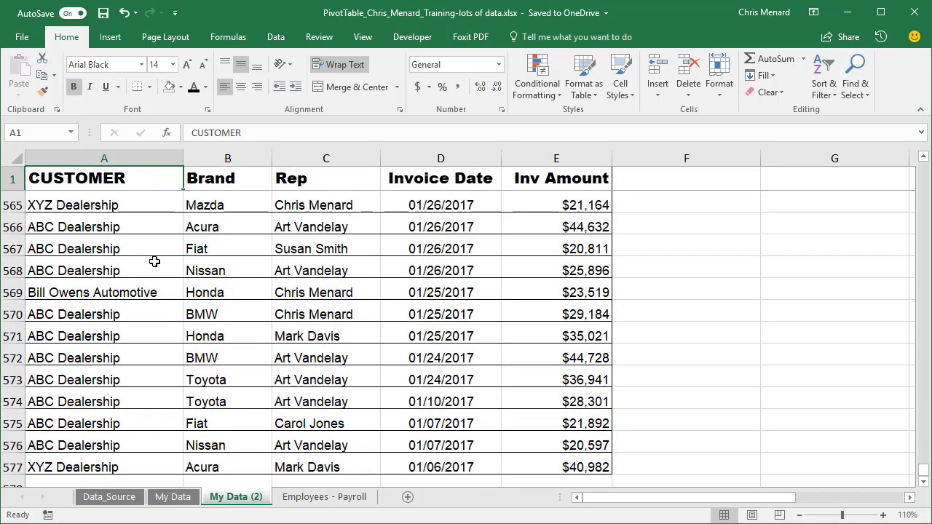
pyautogui.press('Down')
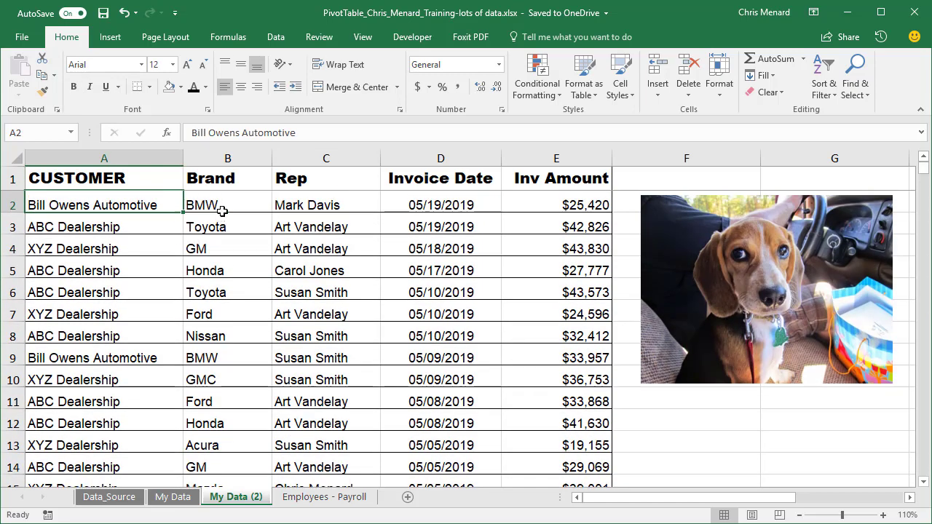
# Convert the invoice data range A1:E577 into a table with headers
pyautogui.click(224, 211)
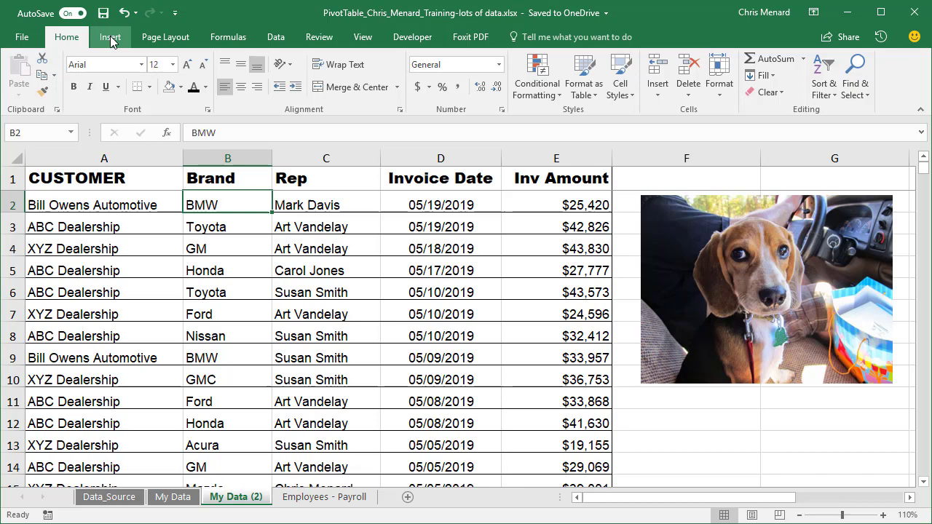
pyautogui.hotkey('ctrl', 't')
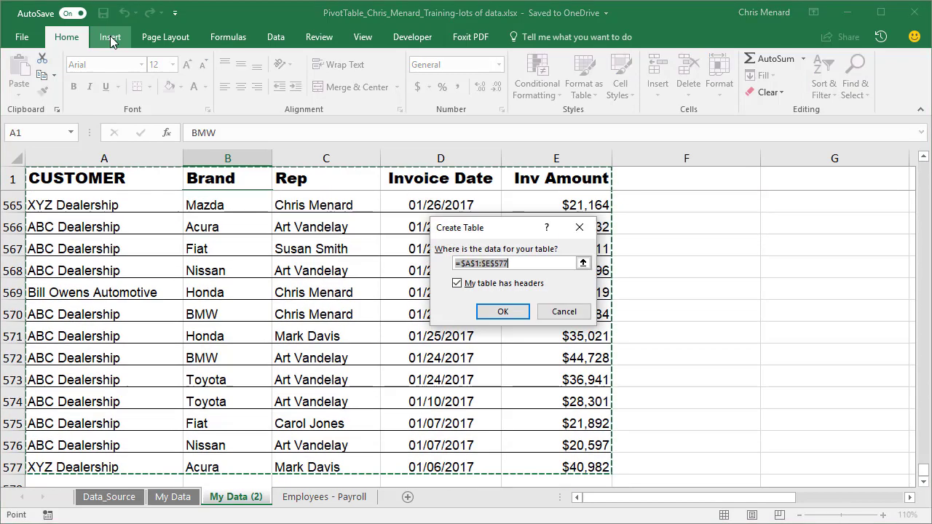
pyautogui.click(503, 312)
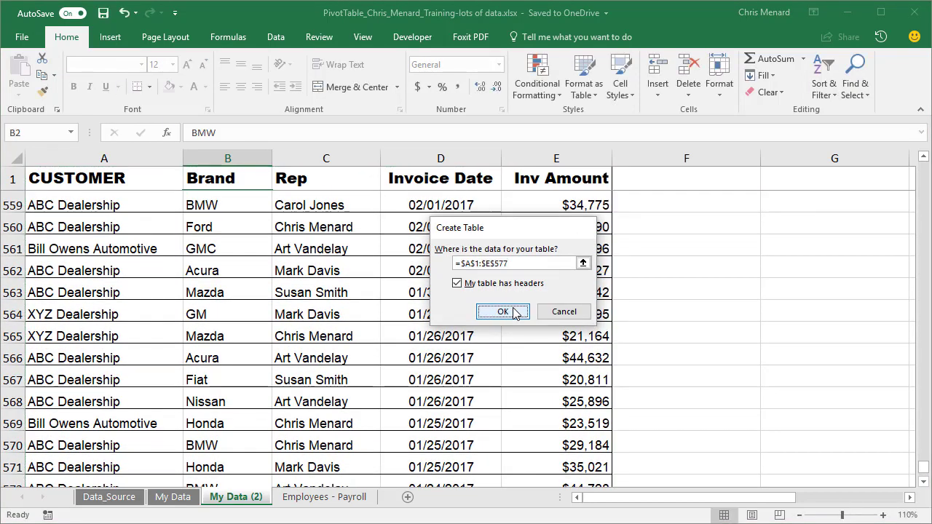
pyautogui.click(264, 249)
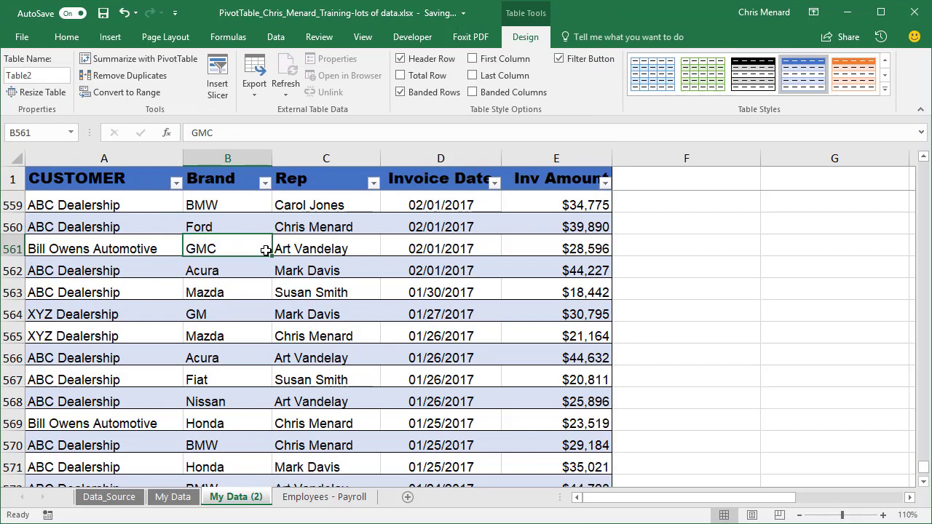
pyautogui.hotkey('ctrl', 'Home')
# Insert a PivotTable based on the invoice table, placed on a new worksheet
pyautogui.click(233, 217)
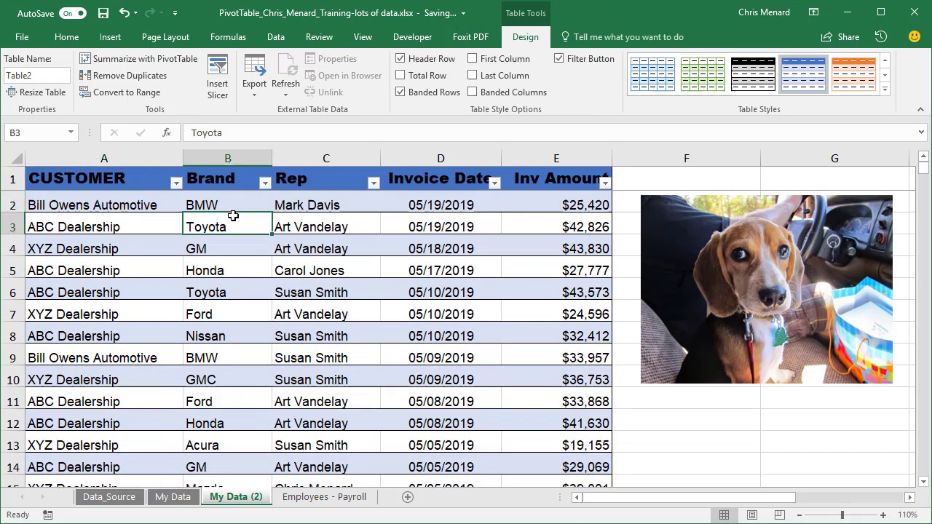
pyautogui.click(110, 36)
pyautogui.click(26, 72)
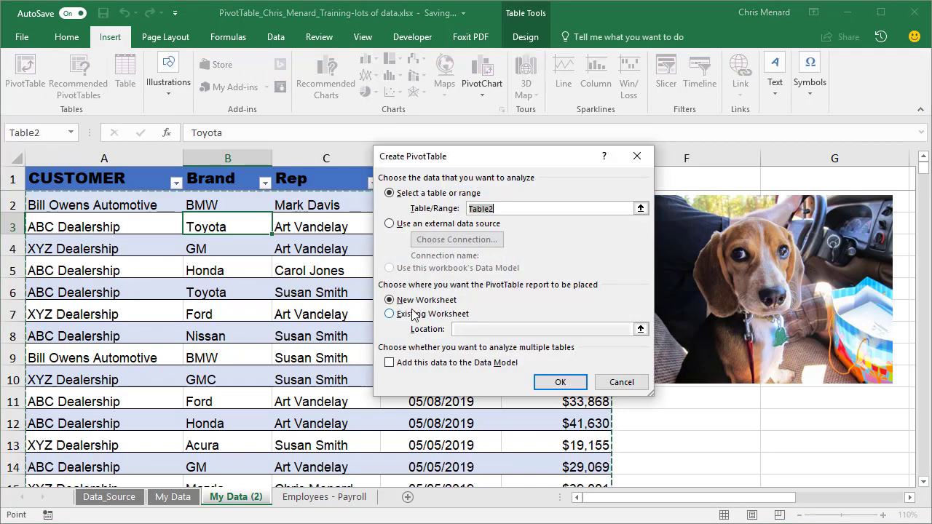
pyautogui.click(561, 383)
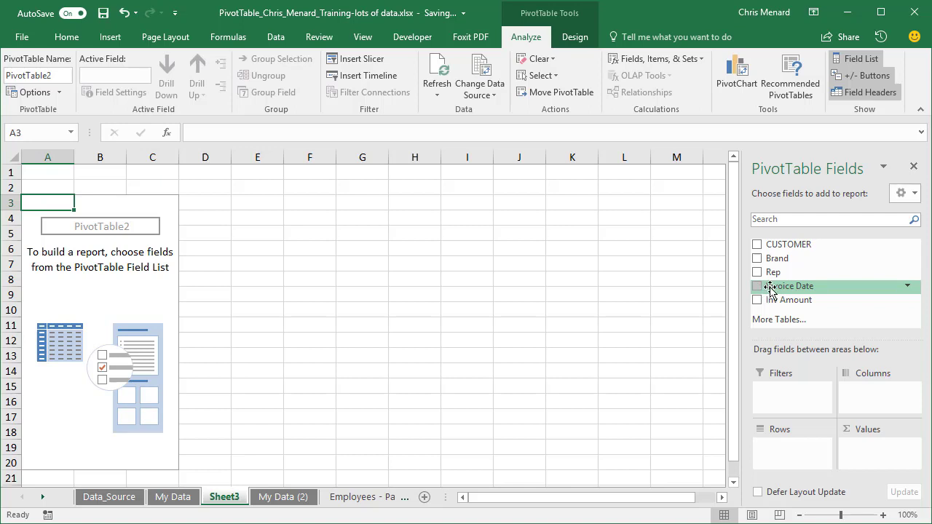
# Add Invoice Date to the PivotTable's rows and Inv Amount to its values
pyautogui.moveTo(762, 290); pyautogui.dragTo(801, 460)
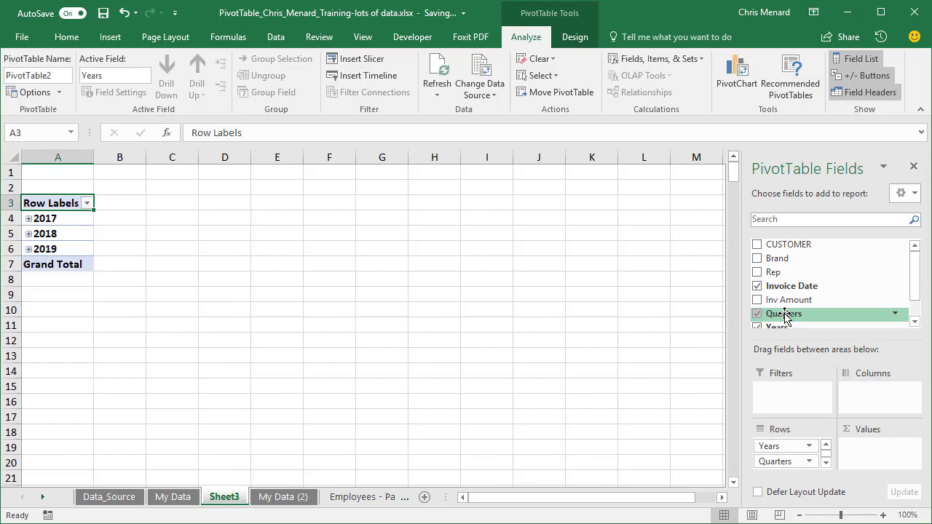
pyautogui.moveTo(772, 302); pyautogui.dragTo(894, 465)
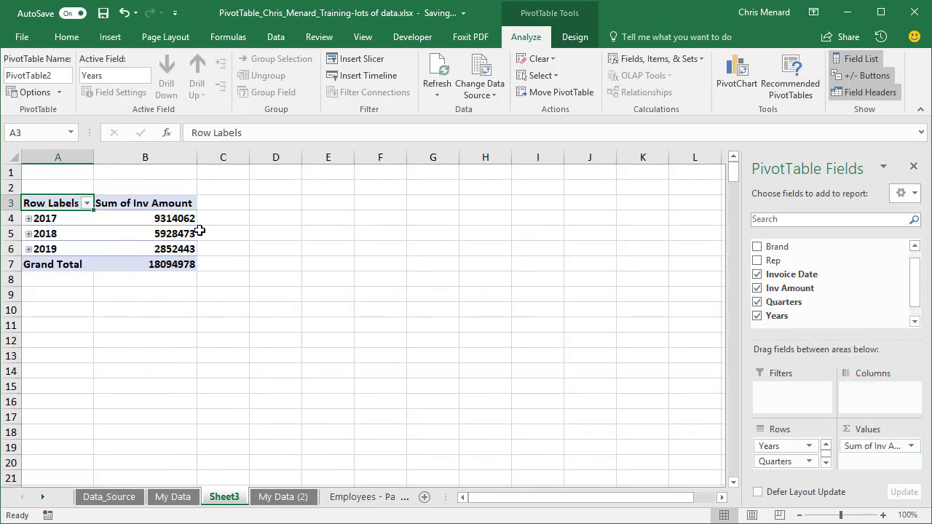
pyautogui.moveTo(160, 230)
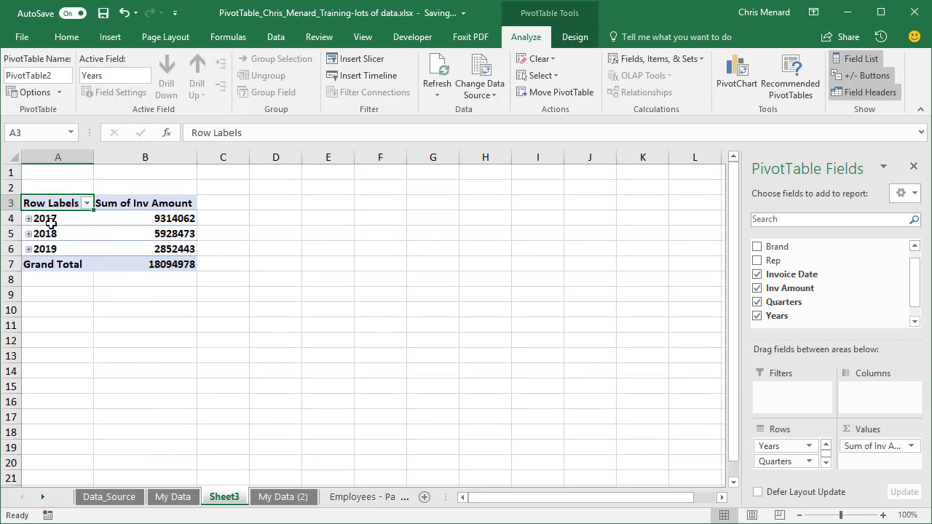
# Ungroup the invoice dates in the PivotTable's row labels
pyautogui.click(145, 220)
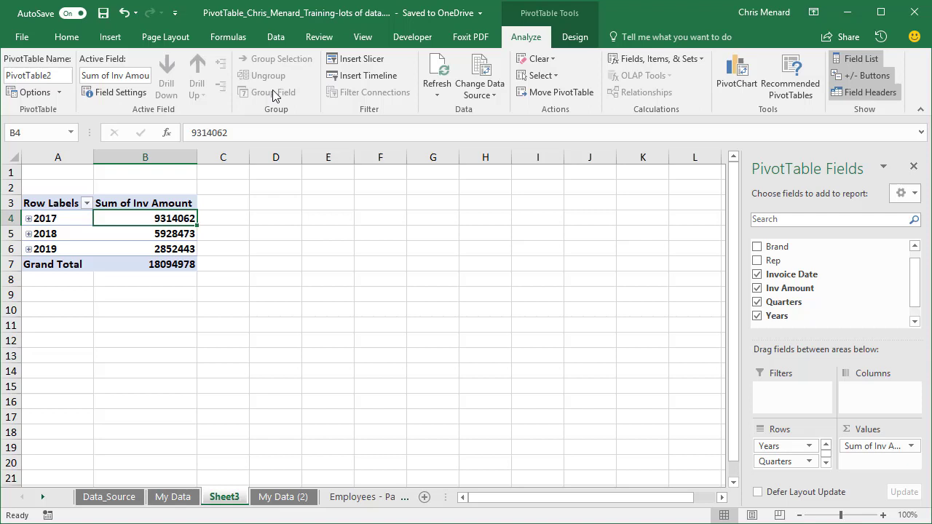
pyautogui.click(62, 219)
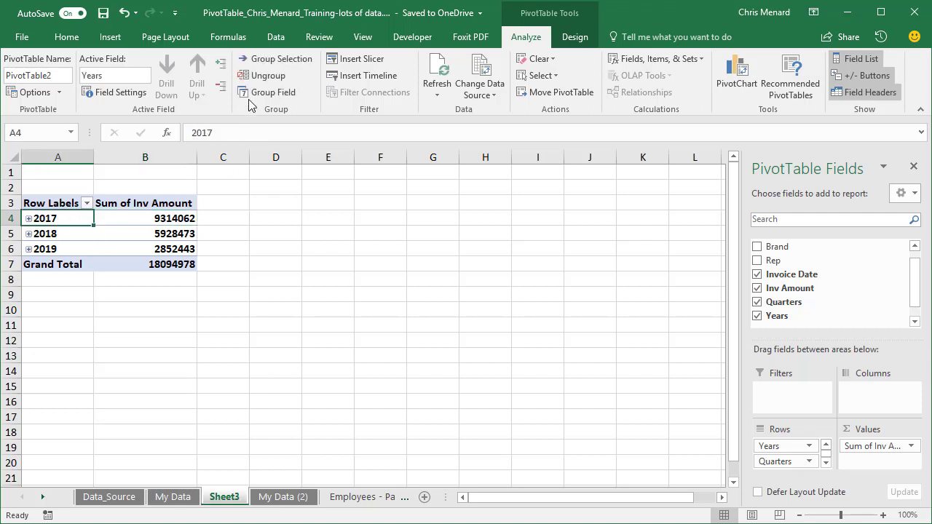
pyautogui.click(267, 79)
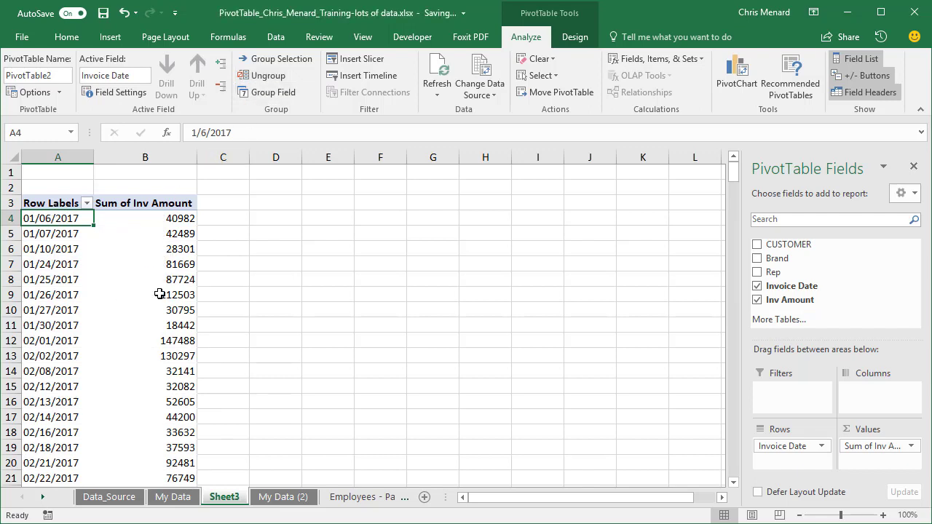
pyautogui.moveTo(101, 261)
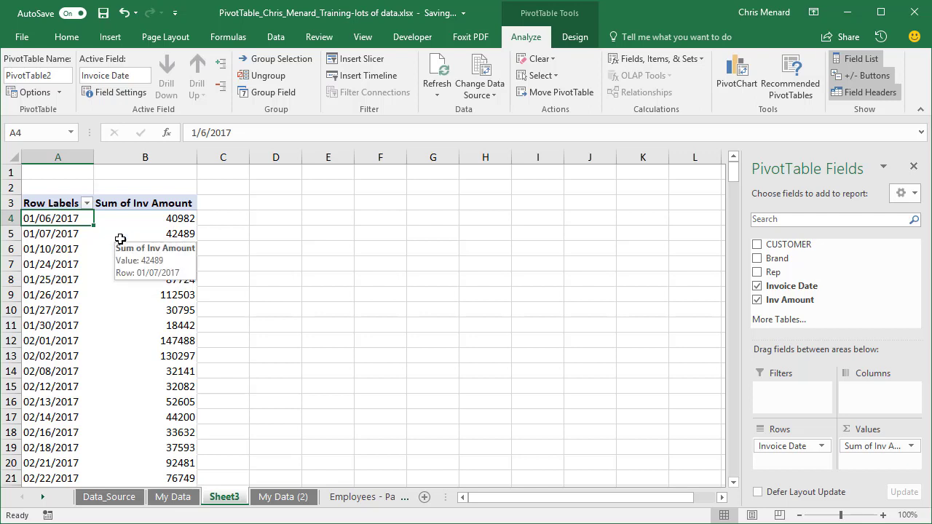
# Group the PivotTable's invoice dates by Years only, leaving Months out of the grouping
pyautogui.click(162, 224)
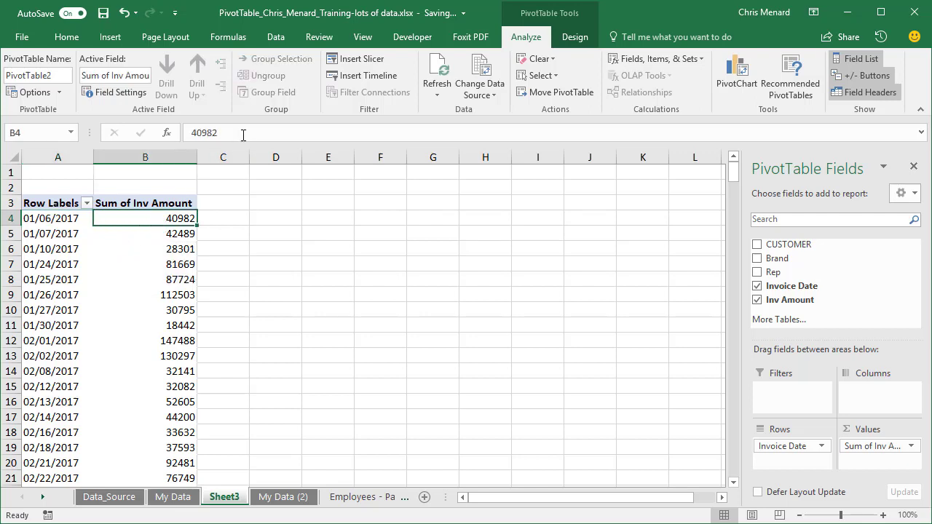
pyautogui.click(67, 239)
pyautogui.click(284, 60)
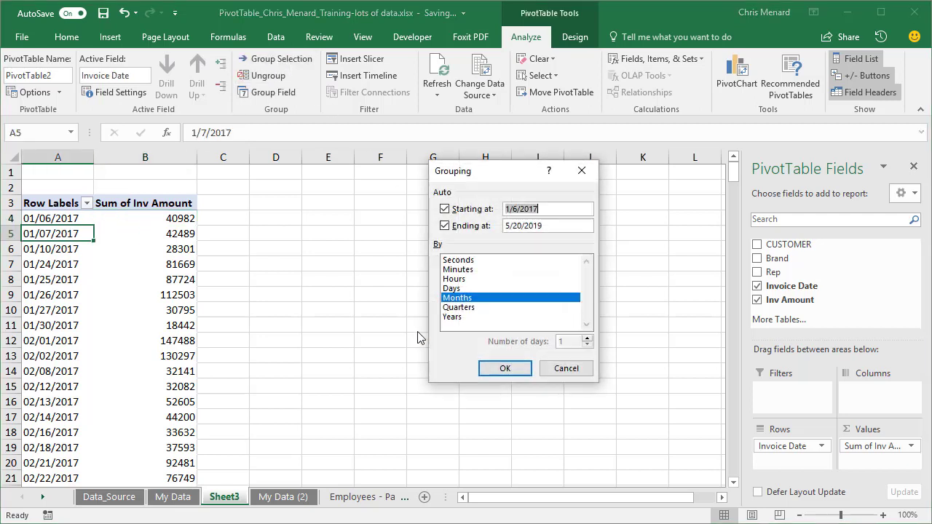
pyautogui.click(452, 318)
pyautogui.click(459, 298)
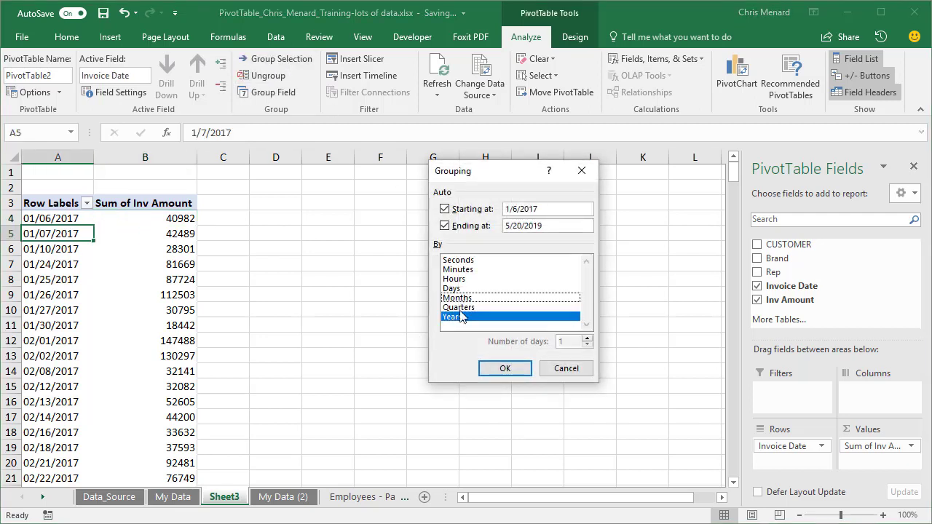
pyautogui.click(502, 368)
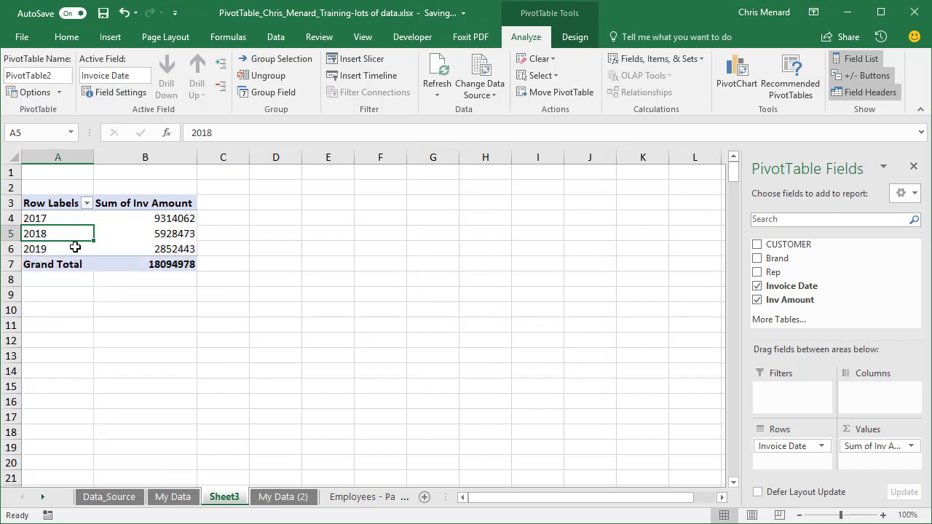
# Add Months to the invoice date grouping alongside Years
pyautogui.click(271, 59)
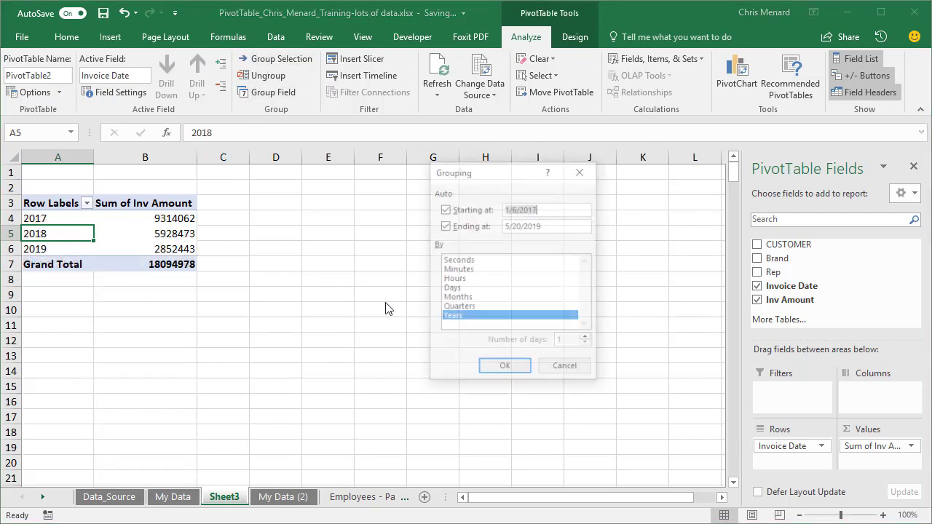
pyautogui.click(458, 298)
pyautogui.click(495, 368)
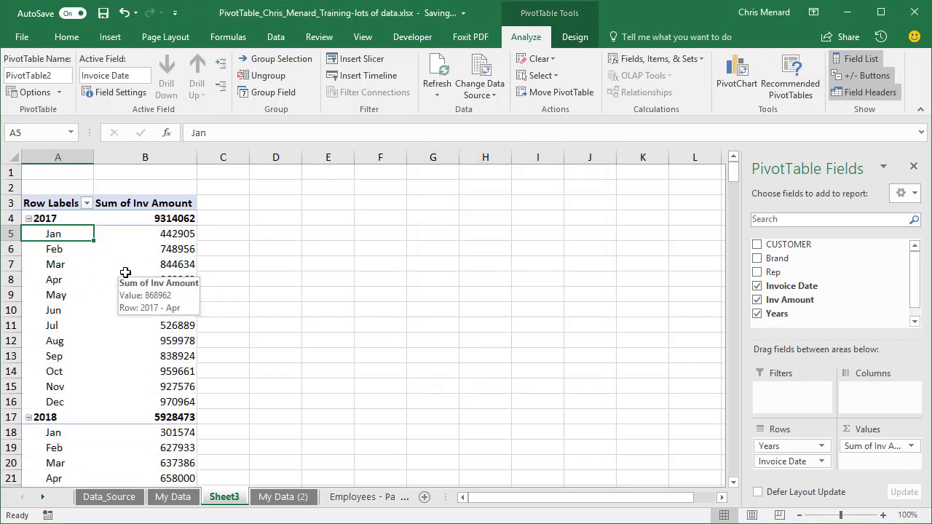
pyautogui.click(86, 204)
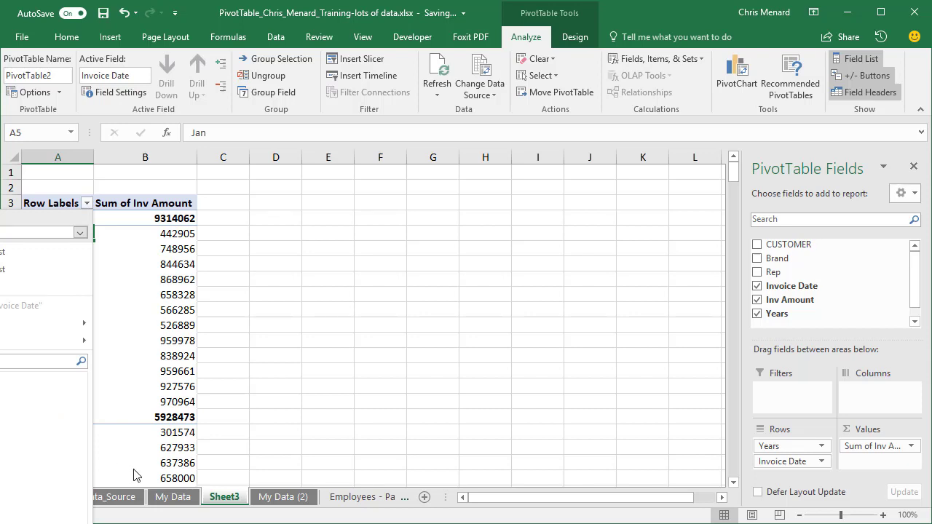
pyautogui.press('Escape')
pyautogui.click(126, 326)
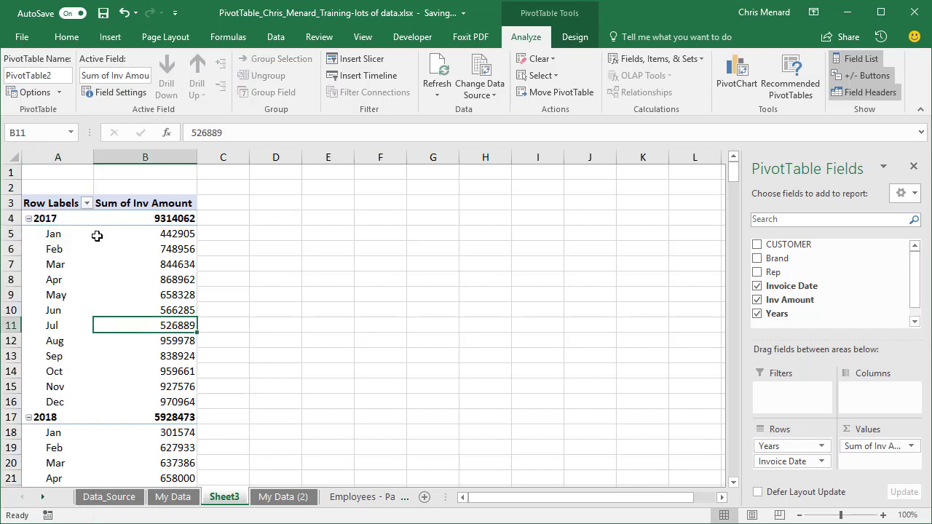
# Filter the PivotTable's Years field to show only 2017
pyautogui.click(83, 215)
pyautogui.click(87, 205)
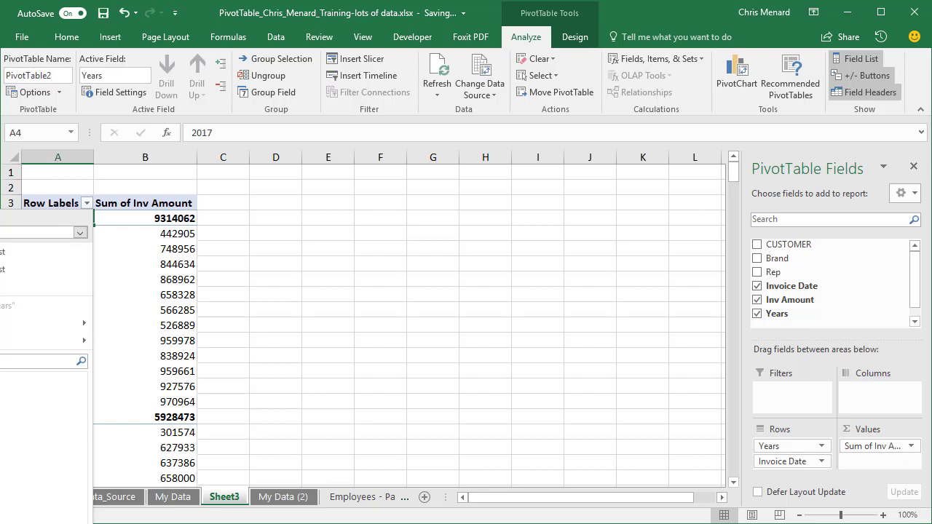
pyautogui.press('Return')
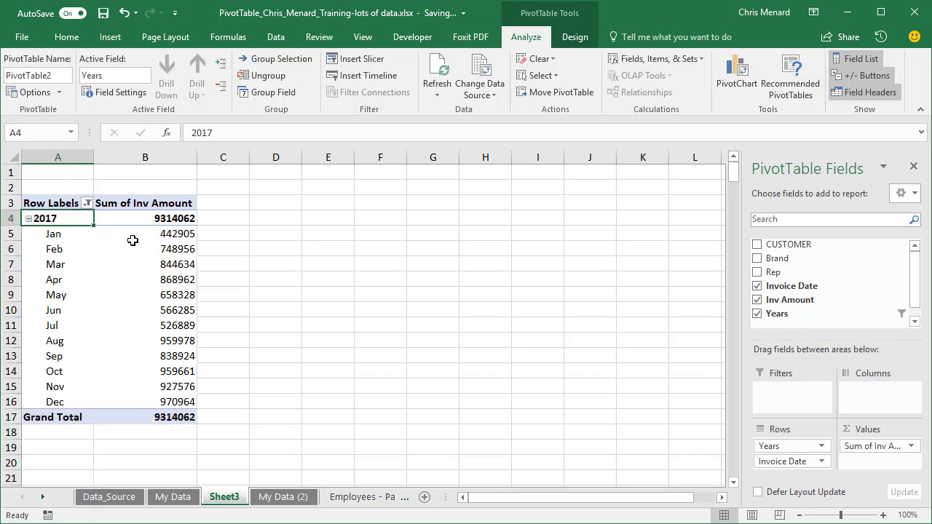
# Set the PivotTable to show no subtotals
pyautogui.click(133, 240)
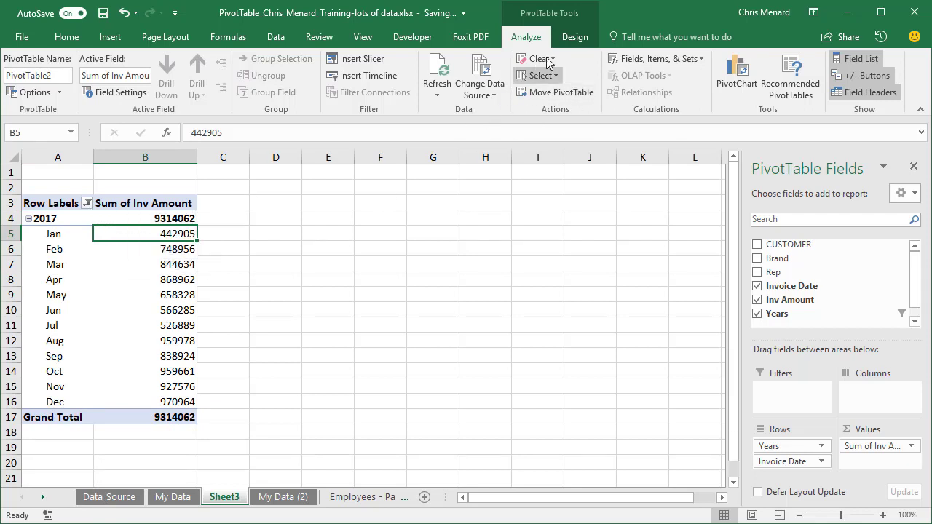
pyautogui.click(572, 41)
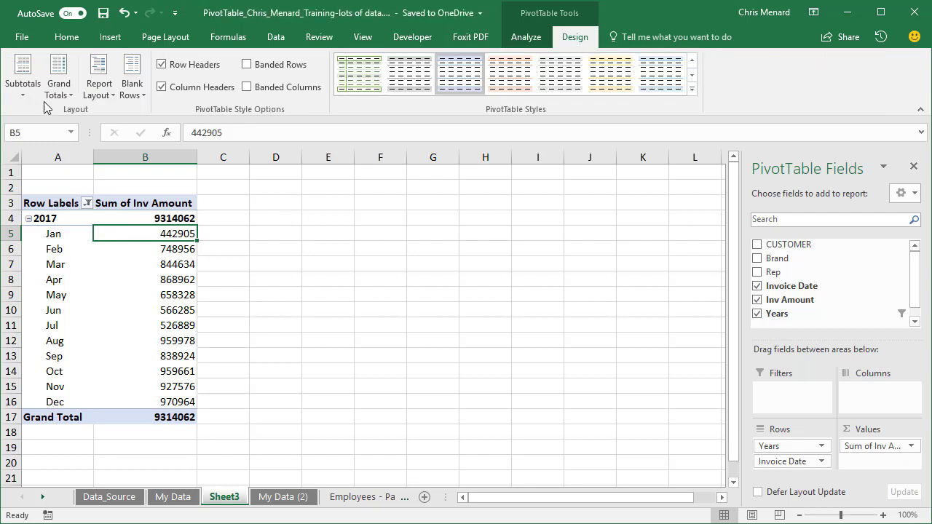
pyautogui.click(23, 83)
pyautogui.click(49, 135)
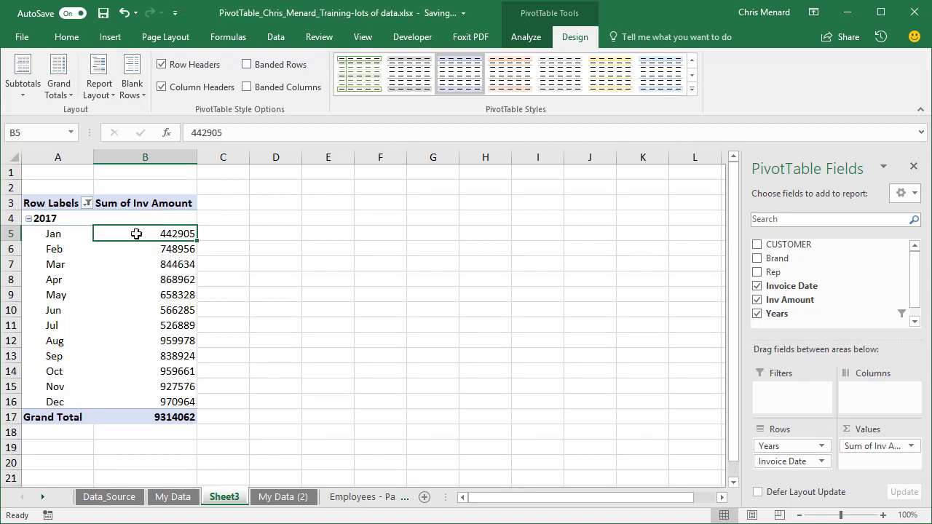
# Copy the January to December invoice amounts from the PivotTable and paste them outside it, starting in cell E5
pyautogui.moveTo(136, 233); pyautogui.dragTo(144, 397)
pyautogui.rightClick(146, 357)
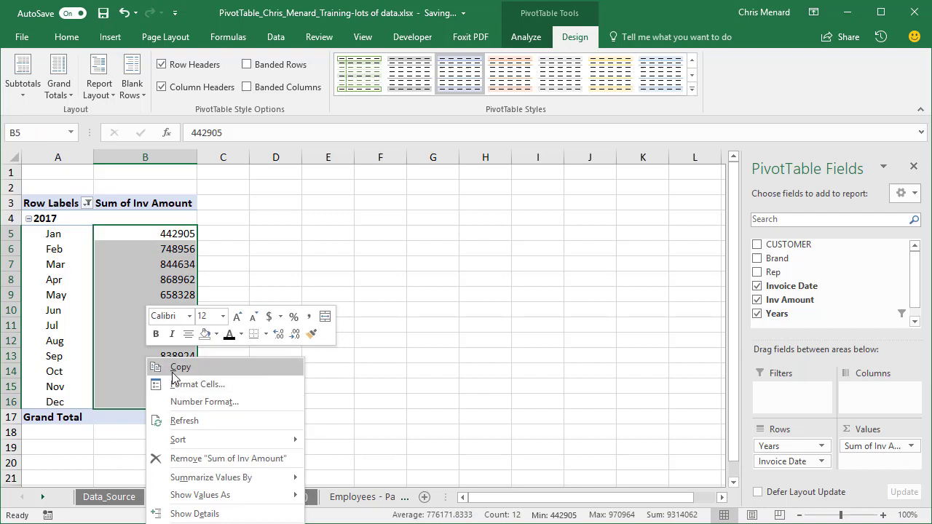
pyautogui.click(169, 366)
pyautogui.click(318, 233)
pyautogui.rightClick(322, 235)
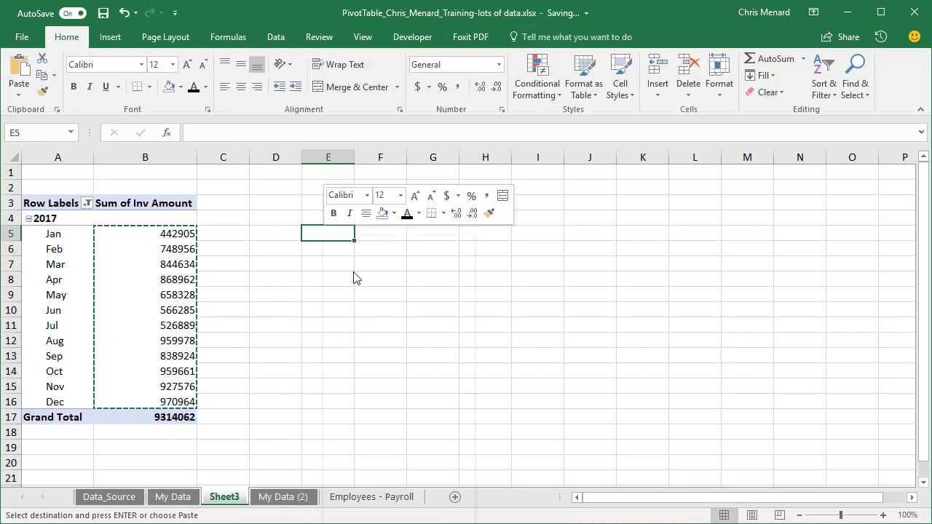
pyautogui.click(376, 302)
# Enter the formula =E6-E5 in cell F6 to calculate February's change from January
pyautogui.click(374, 250)
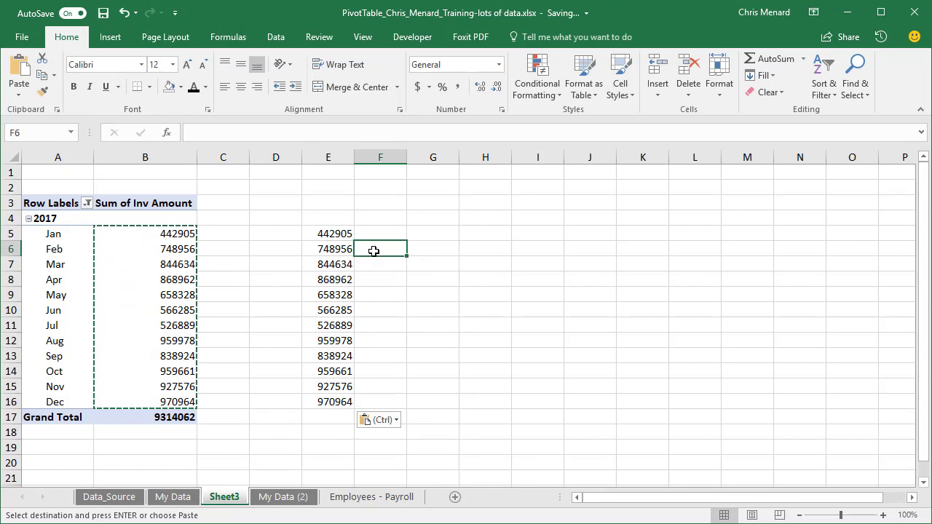
pyautogui.write('=')
pyautogui.press('Left')
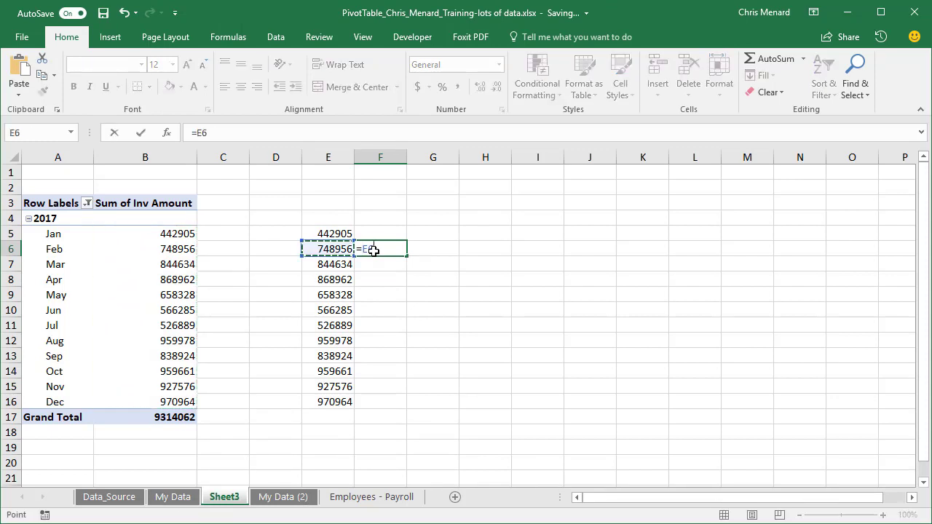
pyautogui.write('-')
pyautogui.press('Up')
pyautogui.press('Left')
pyautogui.press('Return')
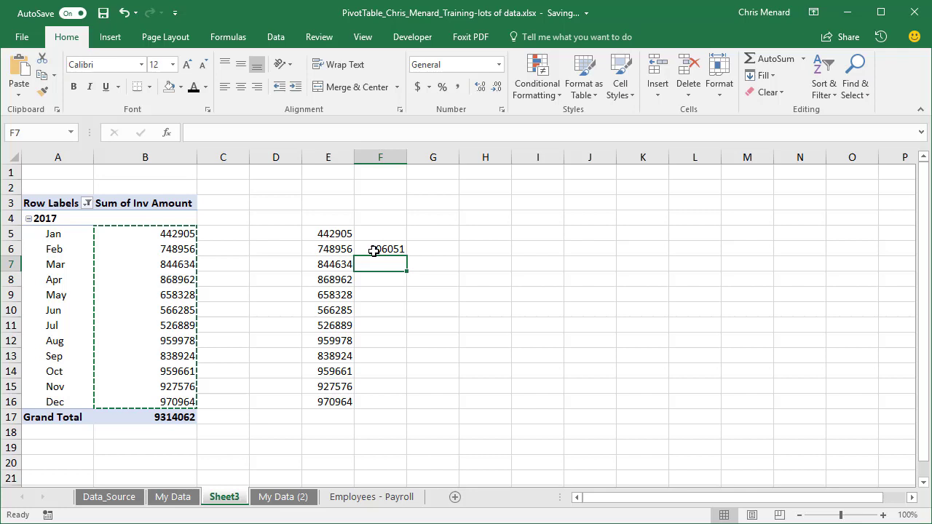
# Fill the difference formula from F6 down to F16 and slightly widen columns F and E
pyautogui.click(374, 250)
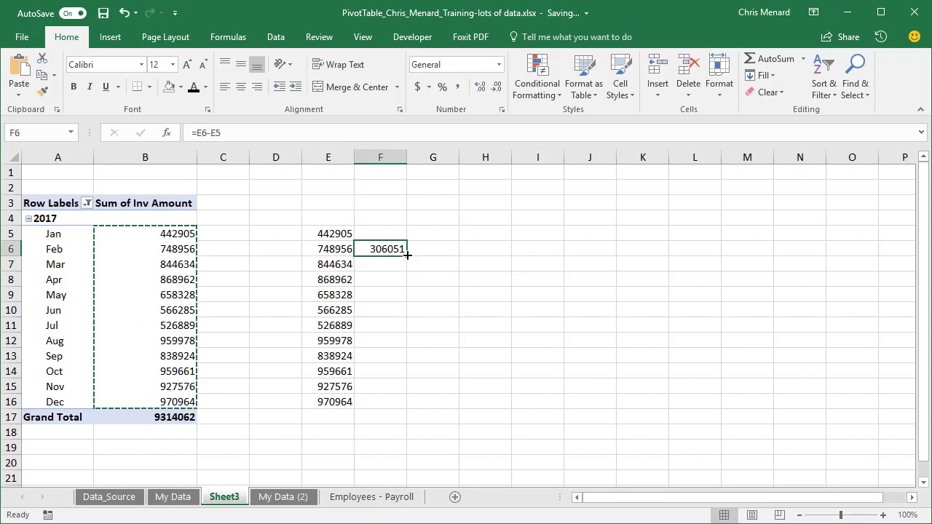
pyautogui.moveTo(407, 255); pyautogui.dragTo(424, 405)
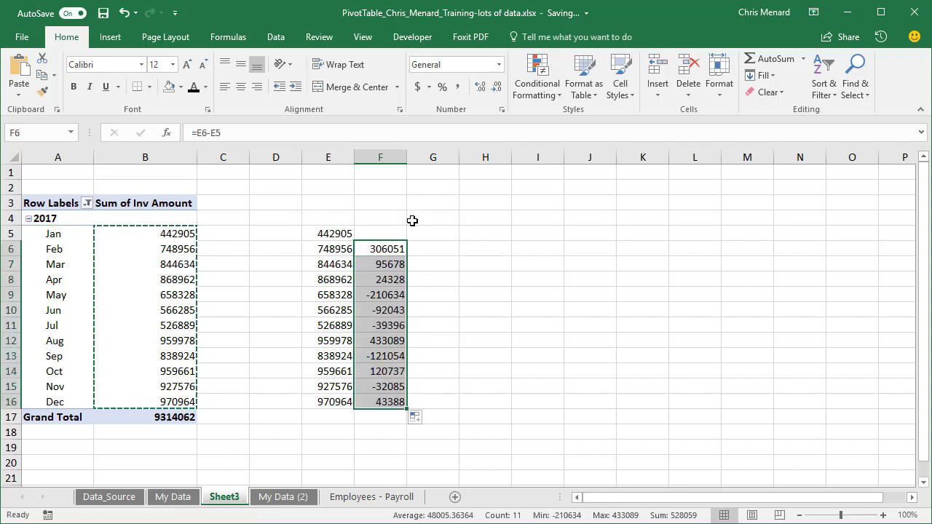
pyautogui.moveTo(406, 158); pyautogui.dragTo(417, 156)
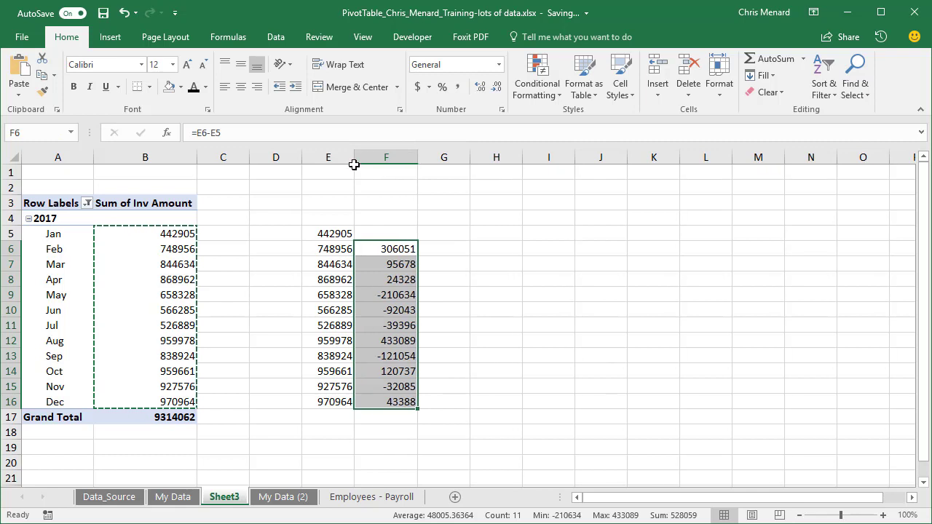
pyautogui.moveTo(354, 164); pyautogui.dragTo(360, 160)
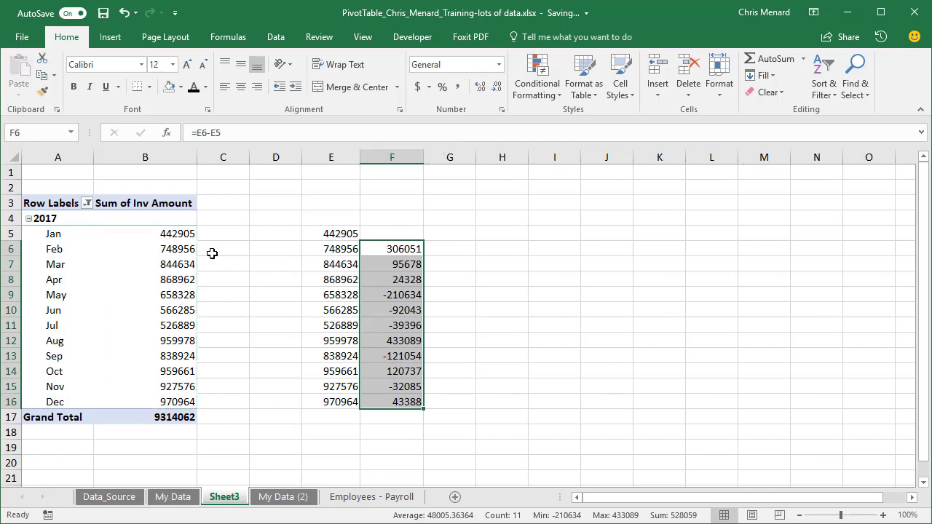
# Add the Inv Amount field to the PivotTable's Values area a second time
pyautogui.click(173, 235)
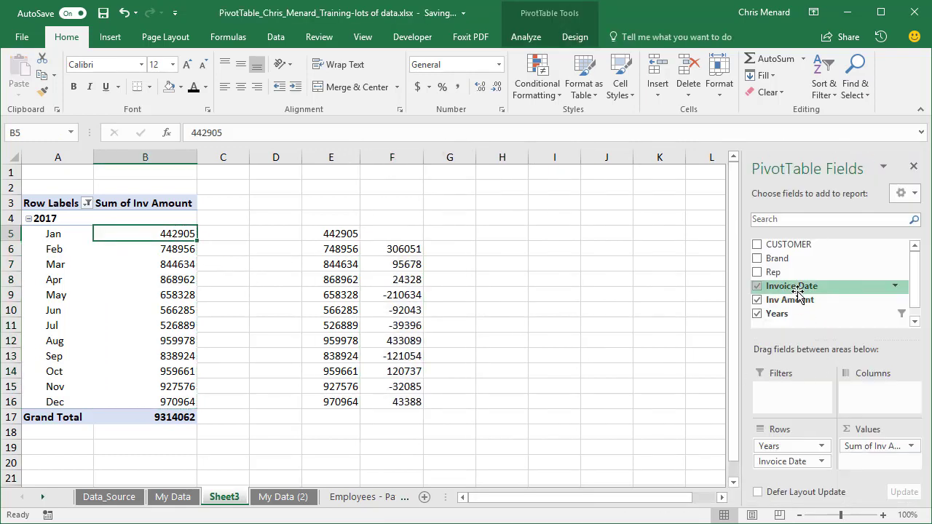
pyautogui.moveTo(796, 304); pyautogui.dragTo(874, 468)
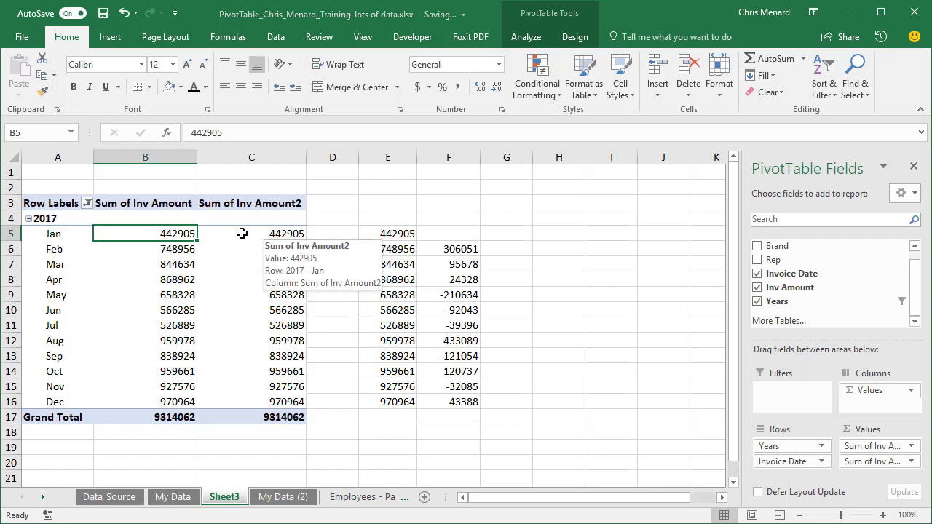
pyautogui.click(242, 233)
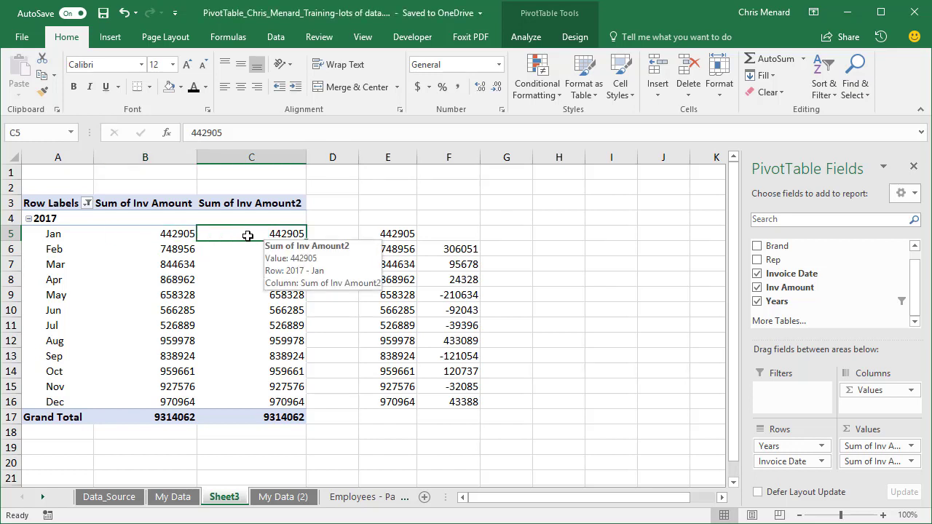
pyautogui.rightClick(248, 236)
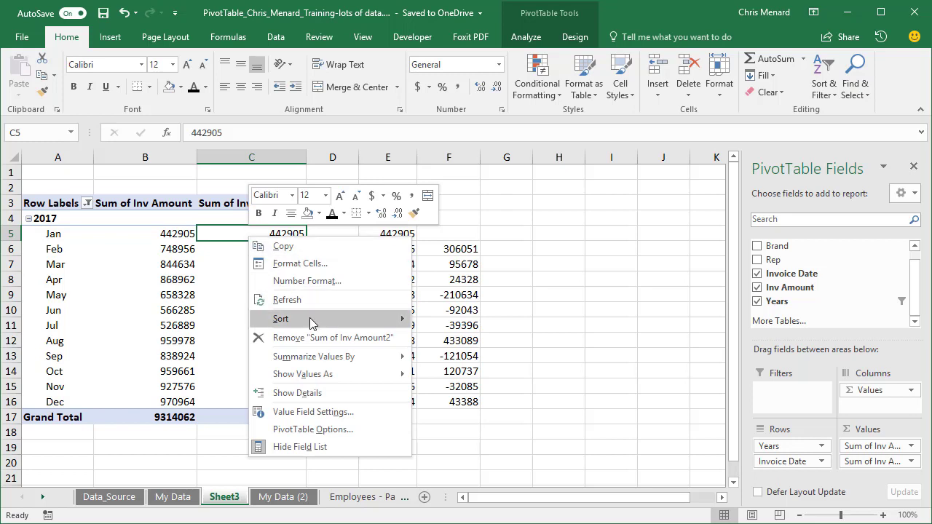
pyautogui.moveTo(323, 374)
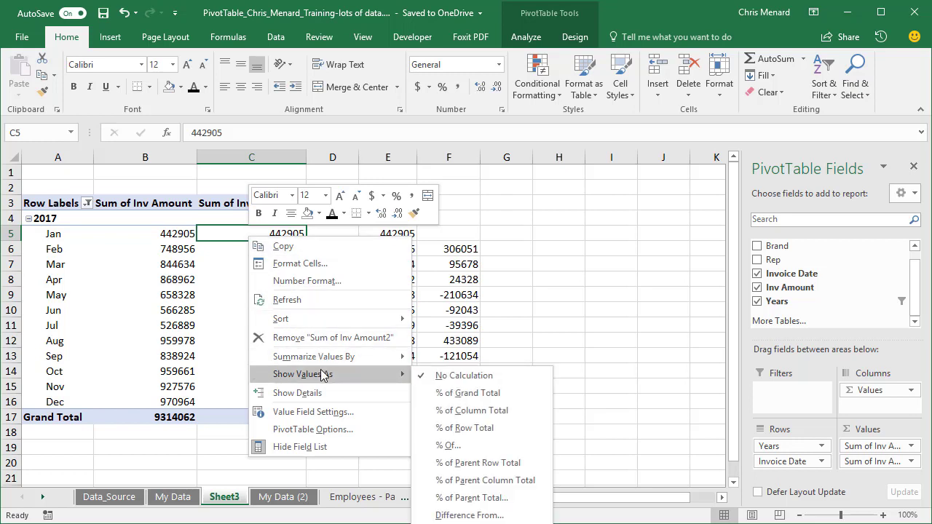
pyautogui.click(489, 516)
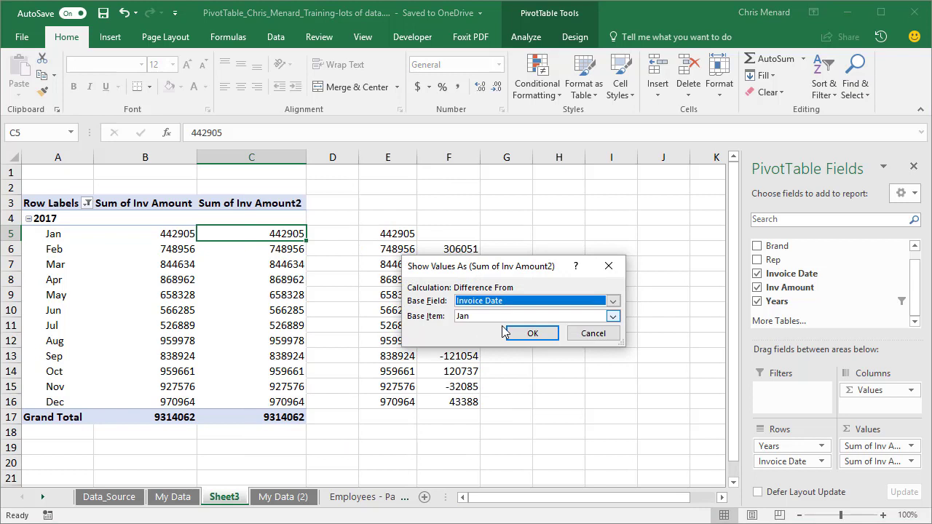
pyautogui.click(594, 336)
# Show the Sum of Inv Amount2 values as Difference From, with base field Invoice Date and base item (previous)
pyautogui.rightClick(283, 237)
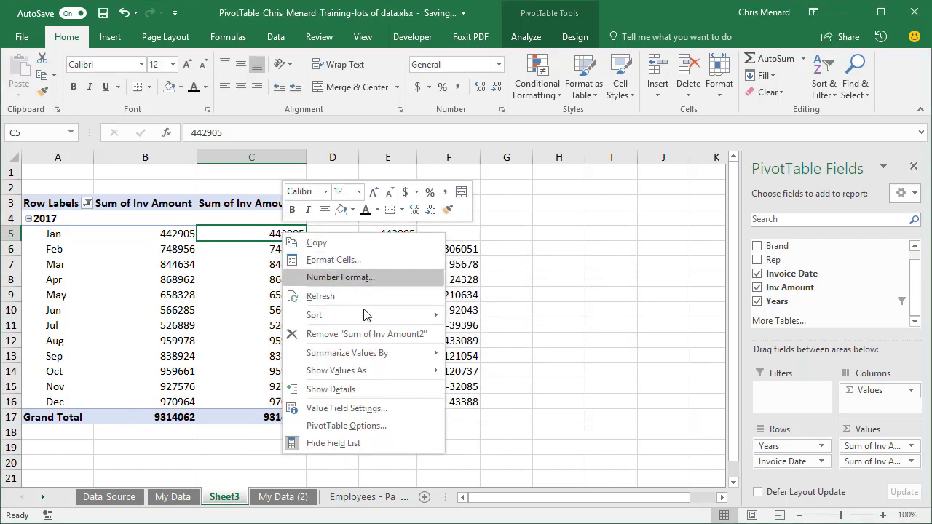
pyautogui.moveTo(380, 371)
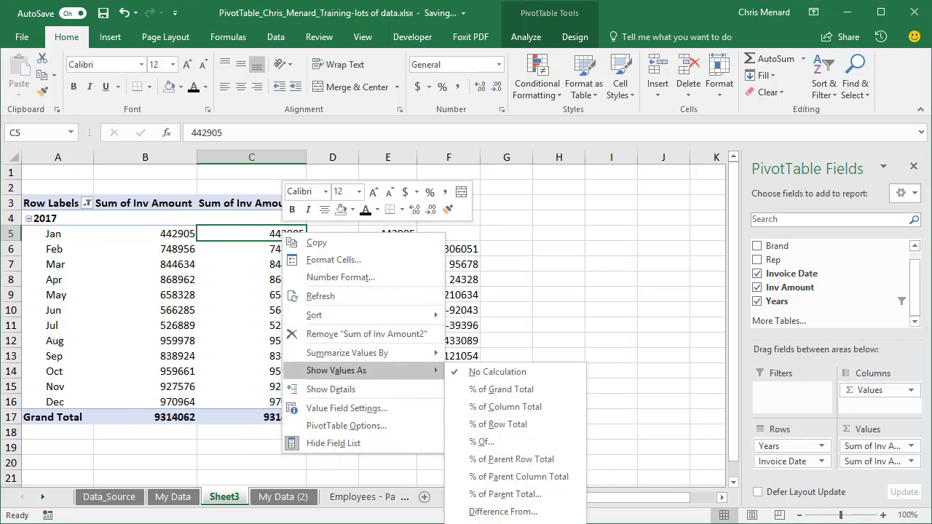
pyautogui.click(510, 521)
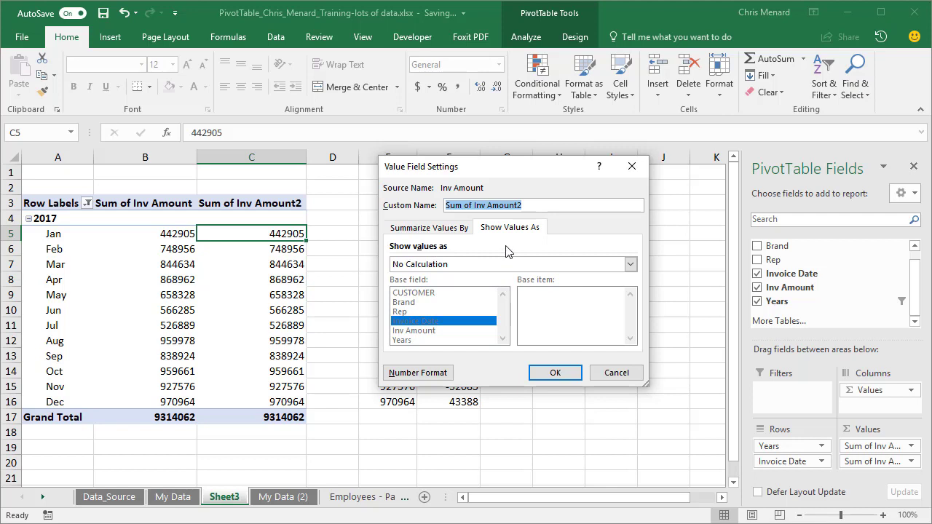
pyautogui.click(460, 267)
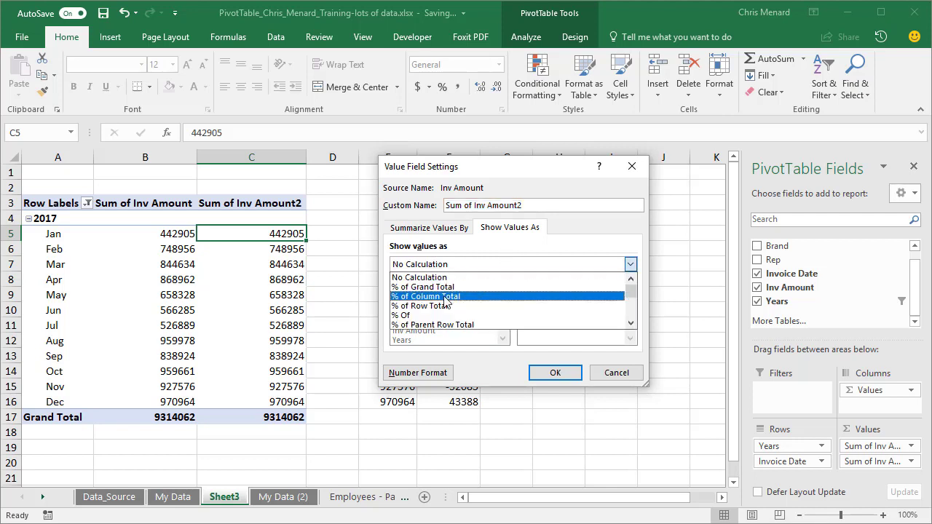
pyautogui.scroll(-3, 473, 306)
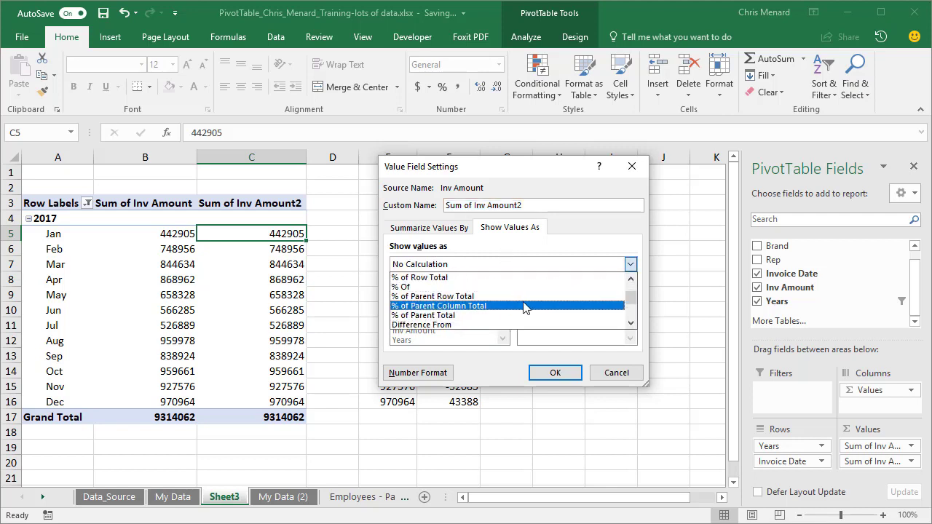
pyautogui.click(474, 325)
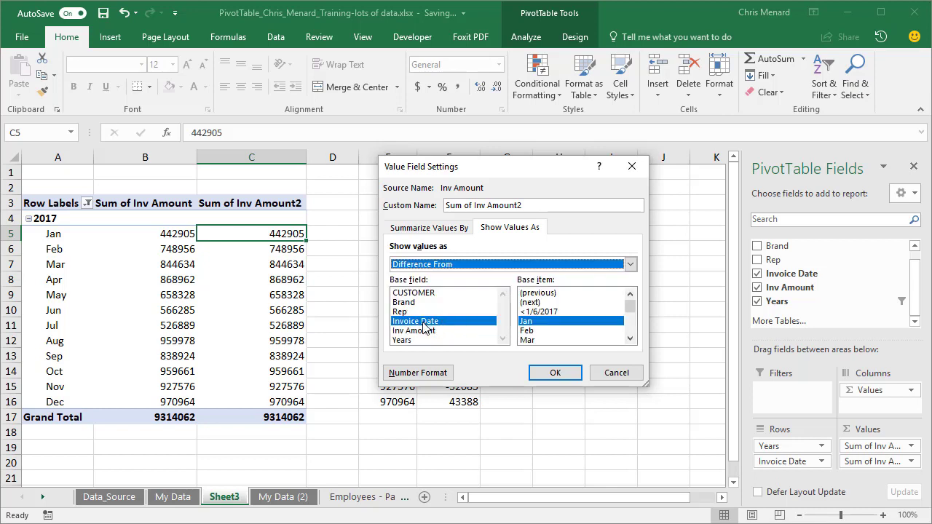
pyautogui.click(537, 294)
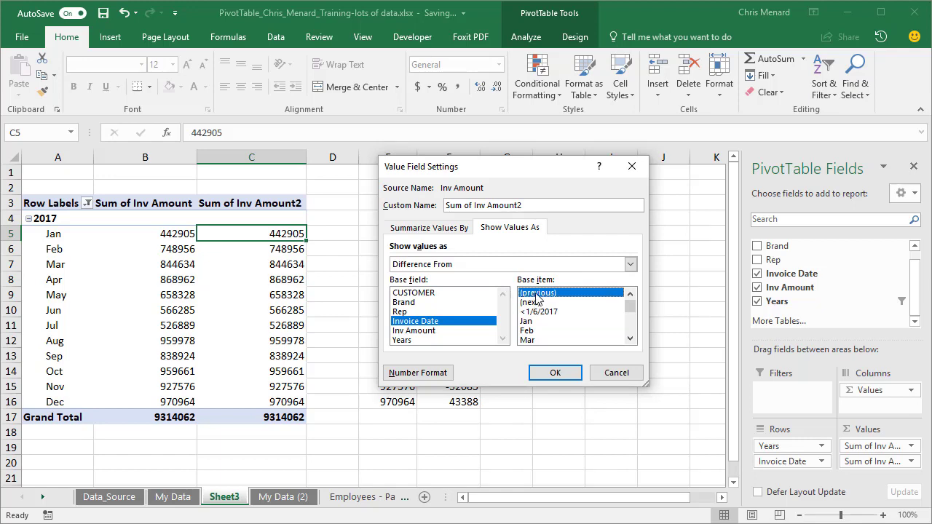
pyautogui.click(547, 374)
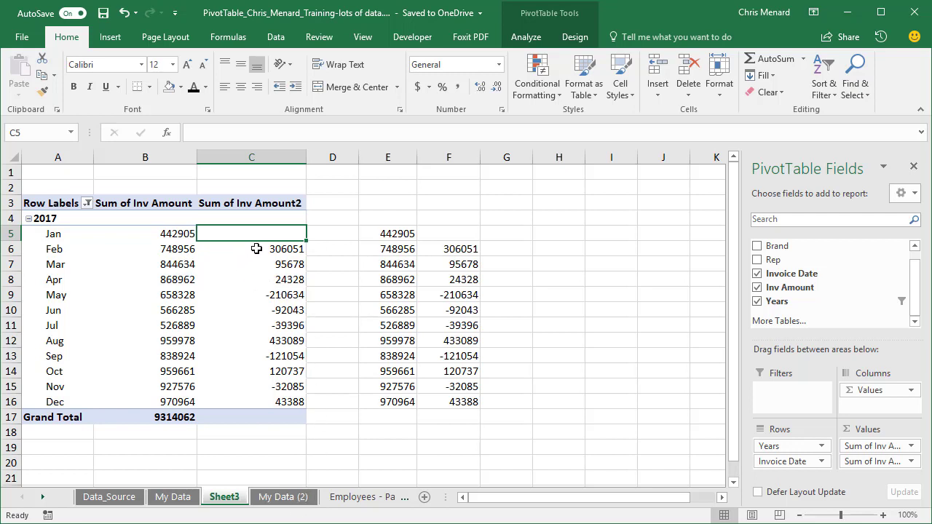
# Compare the PivotTable's monthly differences with the manual formulas, and clear the manual calculations in E5:F16
pyautogui.moveTo(256, 249); pyautogui.dragTo(251, 402)
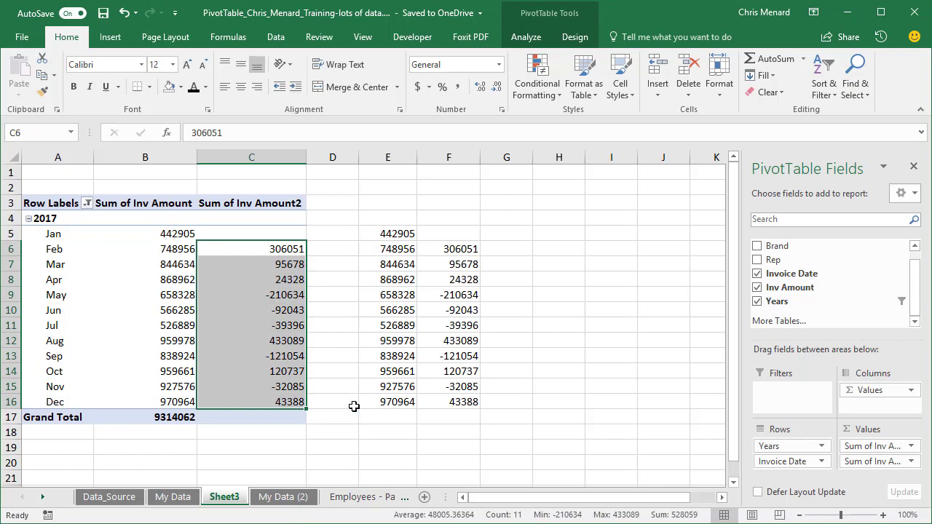
pyautogui.moveTo(450, 251); pyautogui.dragTo(444, 402)
pyautogui.moveTo(392, 237); pyautogui.dragTo(439, 406)
pyautogui.press('Delete')
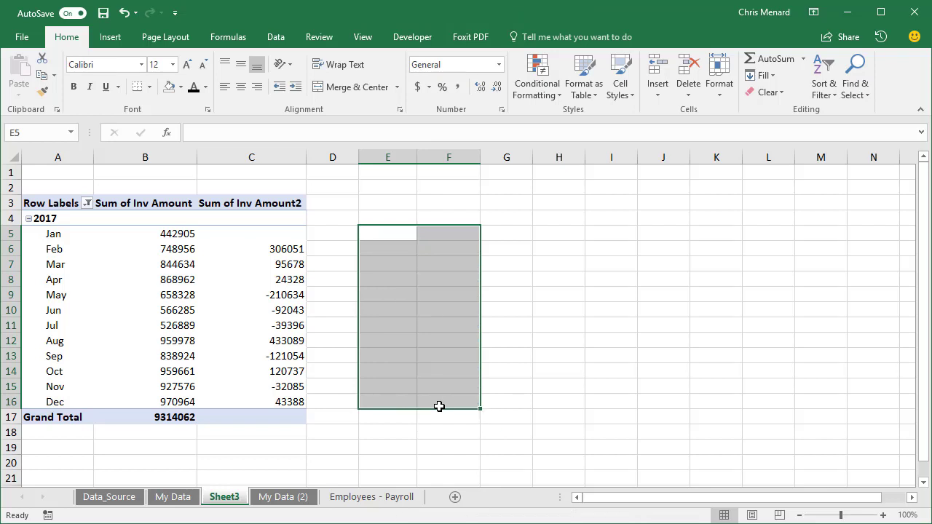
# Switch to the My Data (2) worksheet containing the invoice table
pyautogui.click(277, 253)
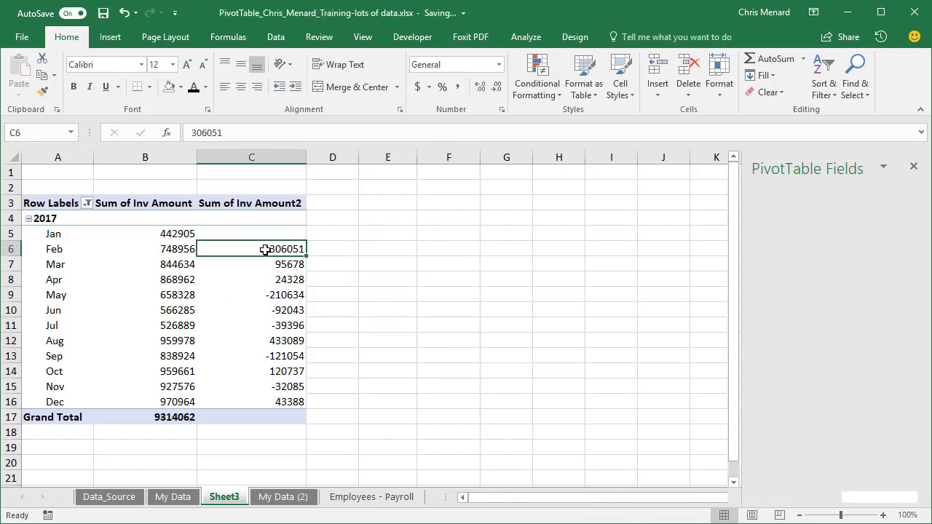
pyautogui.click(262, 269)
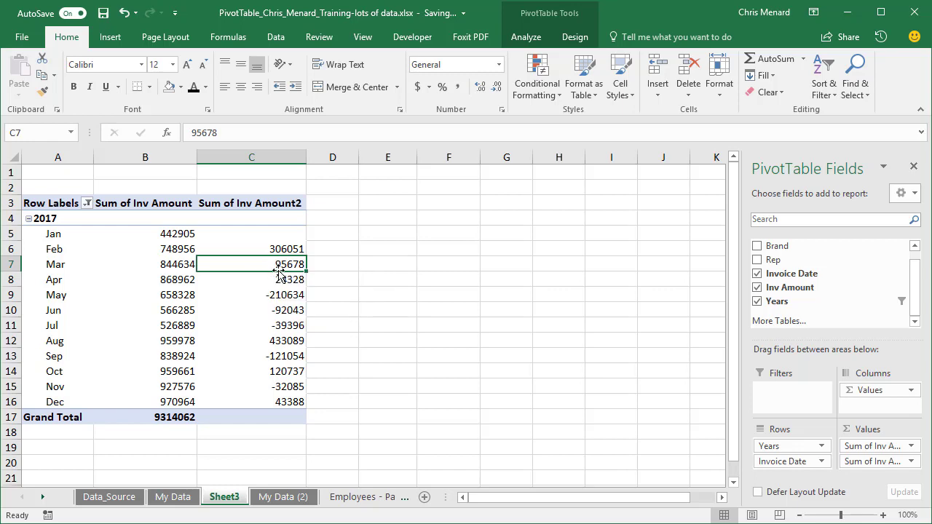
pyautogui.click(289, 499)
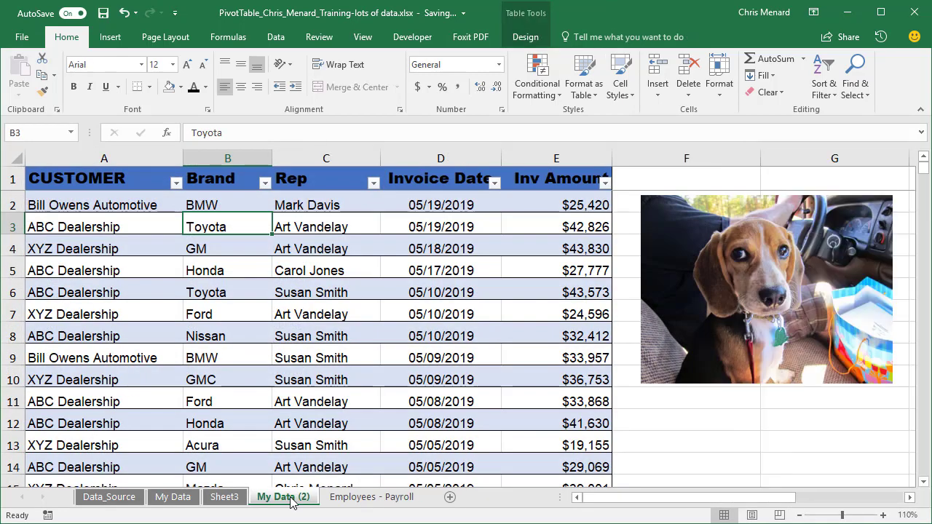